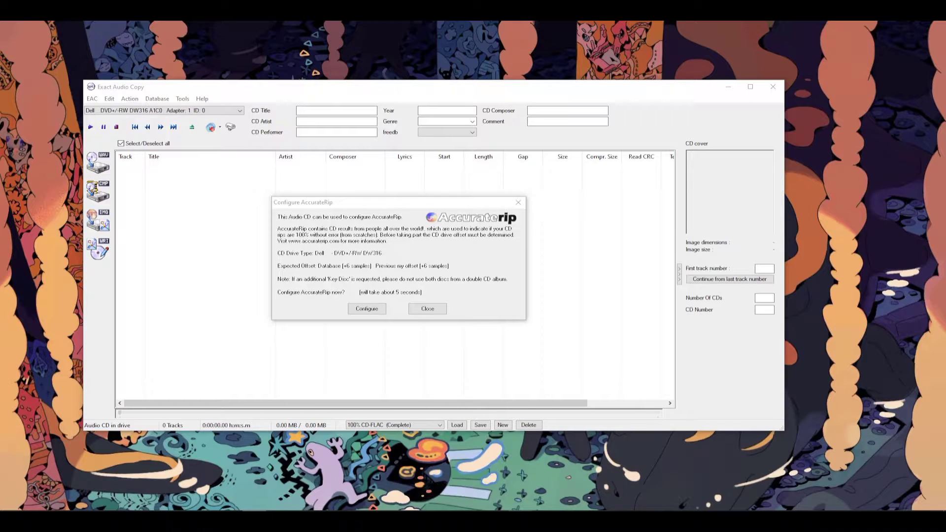
Run the AccurateRip configuration so it confirms the drive's +6 sample read offset.
drag(406, 205, 428, 202)
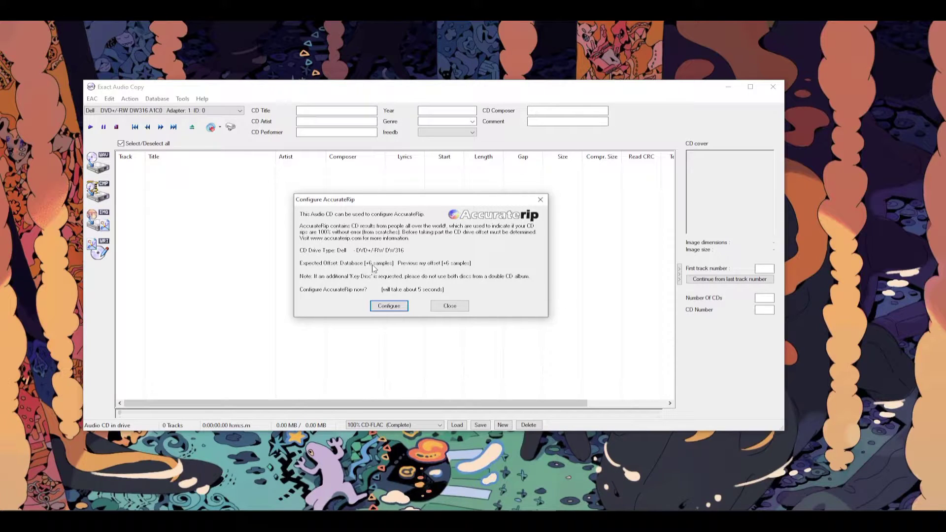
click(389, 306)
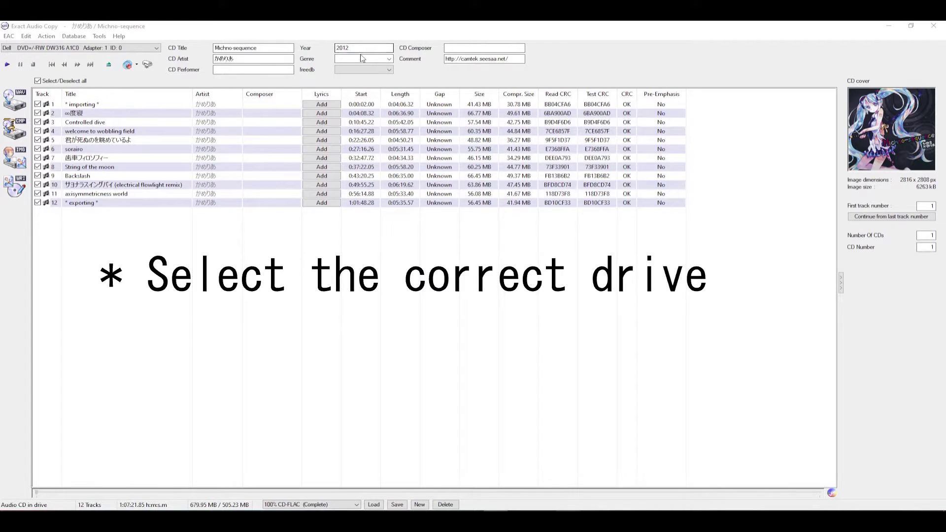
click(111, 48)
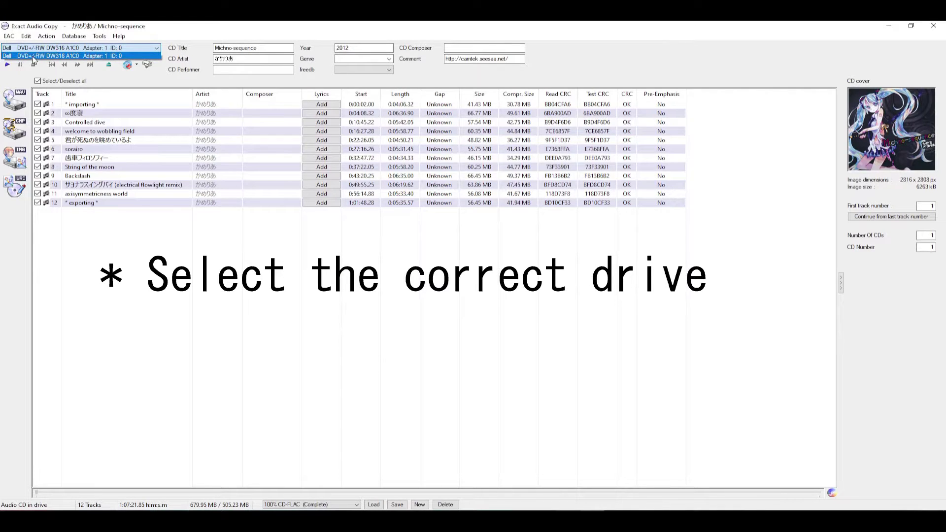
click(112, 56)
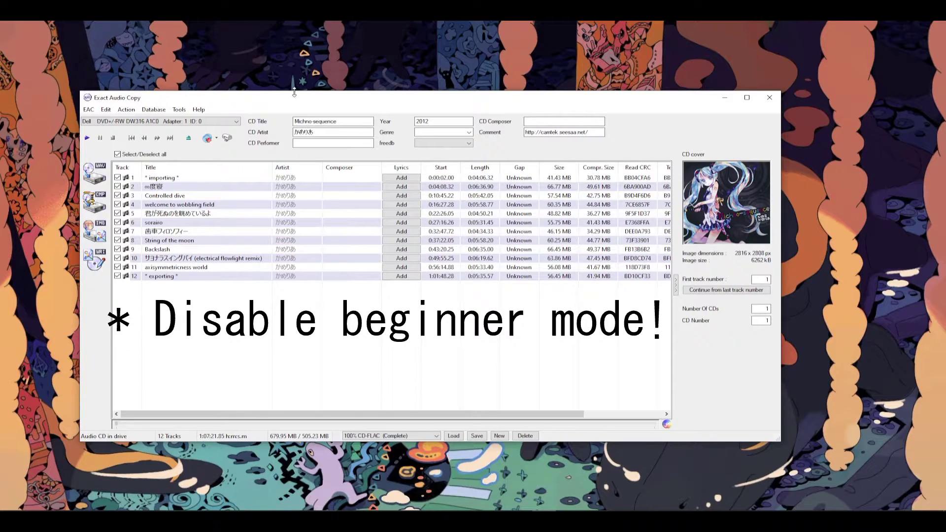
click(89, 110)
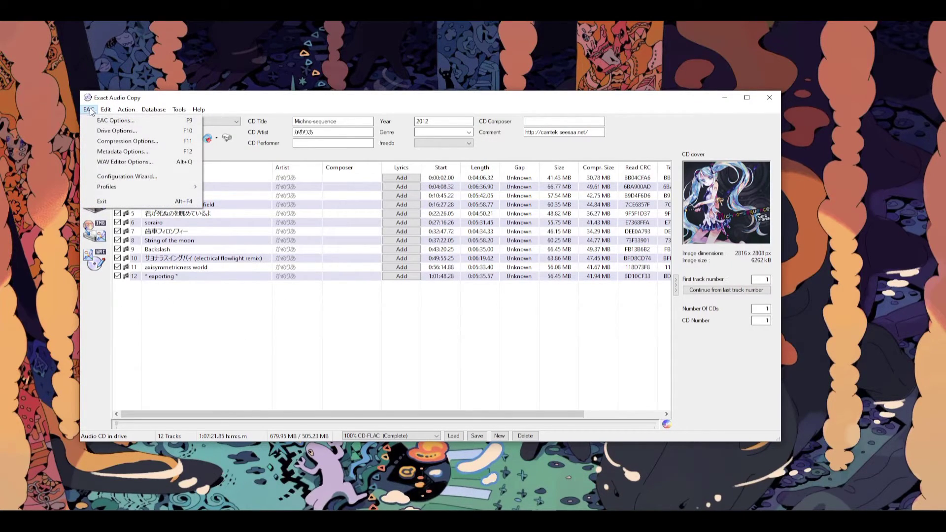
click(116, 121)
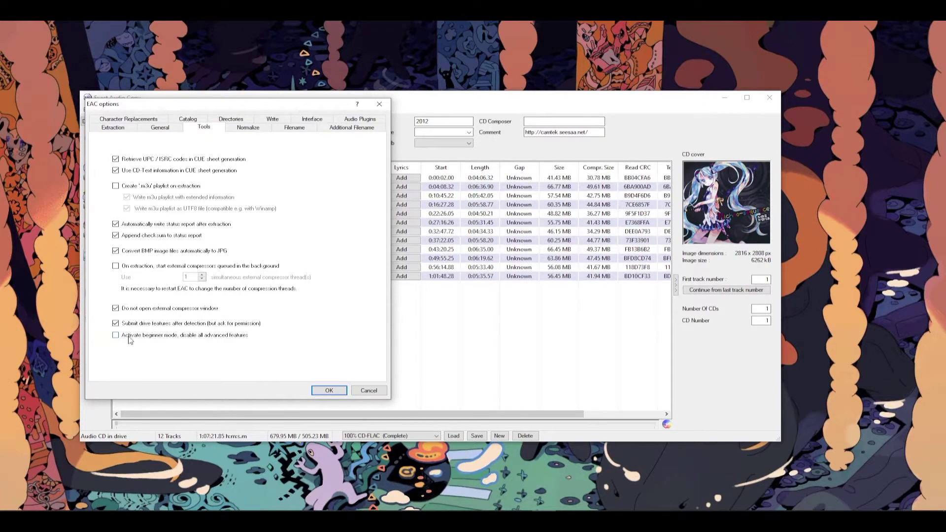
mouse_move(131, 341)
click(330, 390)
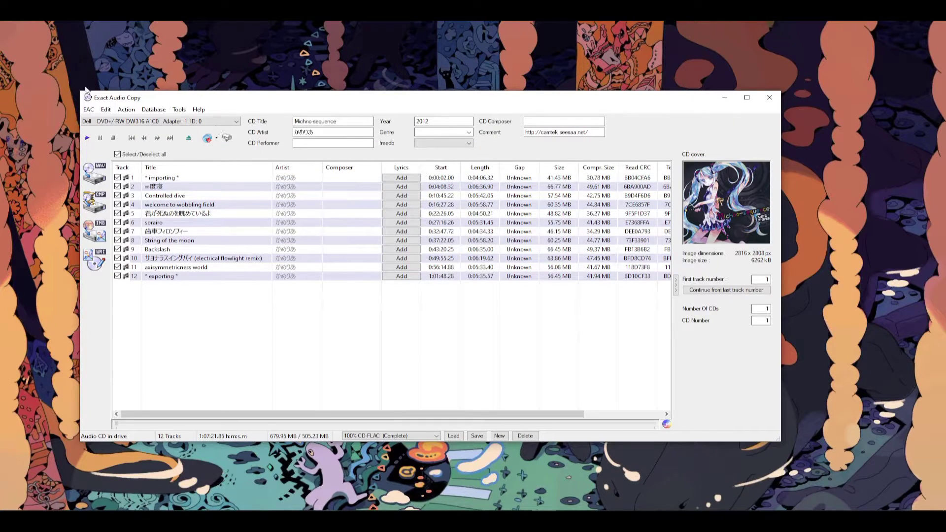
Uncheck 'Use AccurateRip with this drive' in the Dell drive's Offset / Speed options and confirm.
click(88, 109)
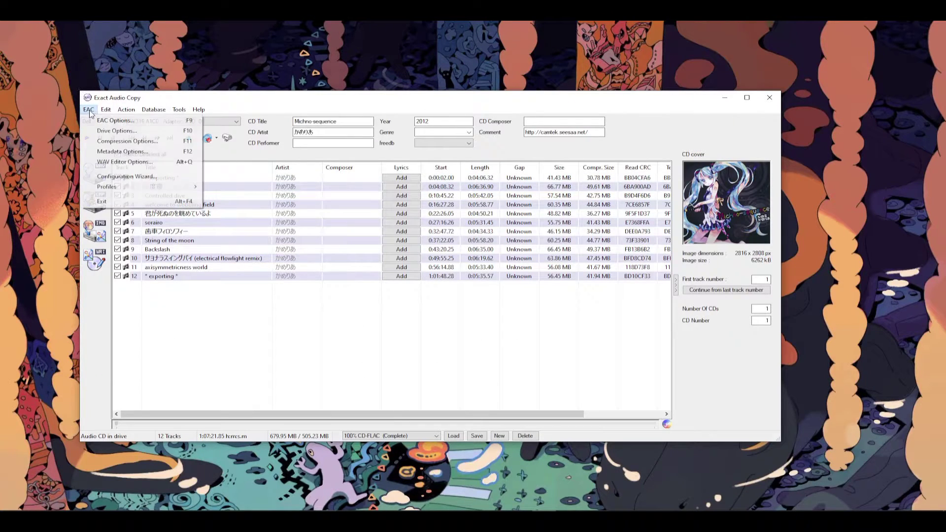
click(105, 132)
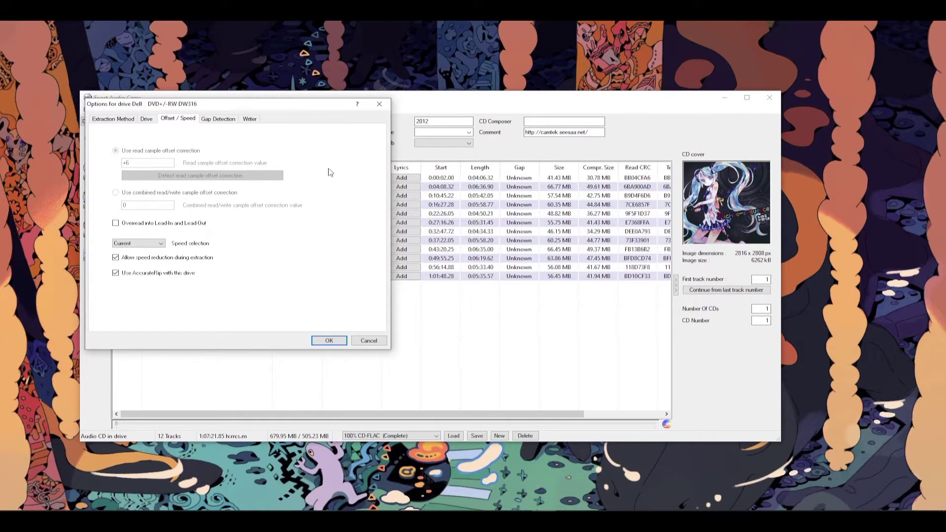
click(117, 273)
click(339, 343)
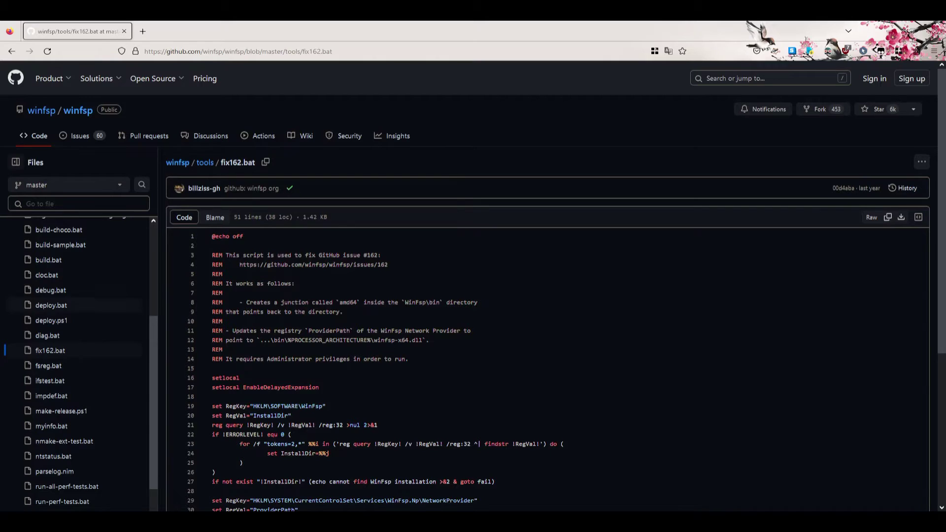
Scroll through the fix162.bat registry-fix script on GitHub to read it.
scroll(542, 296, down, 2)
scroll(543, 295, down, 2)
scroll(542, 296, up, 2)
scroll(542, 295, up, 2)
scroll(473, 286, down, 2)
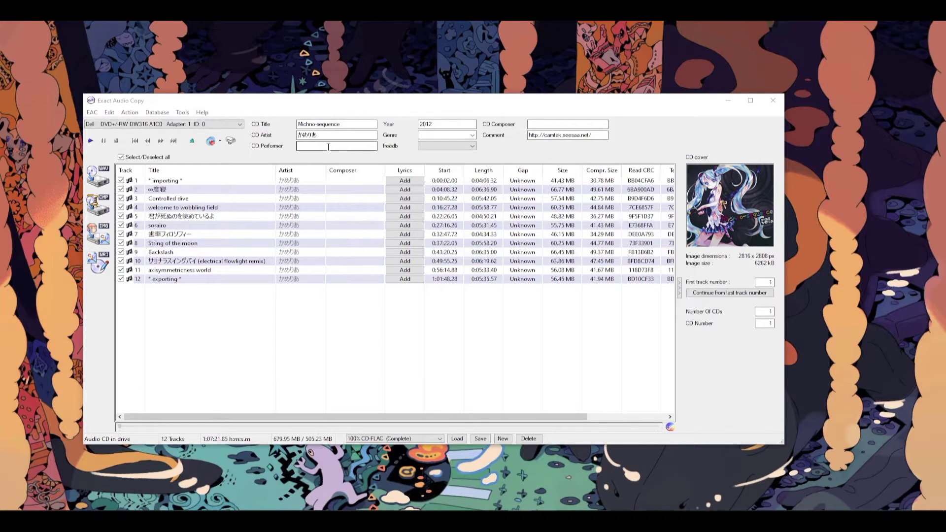
click(231, 125)
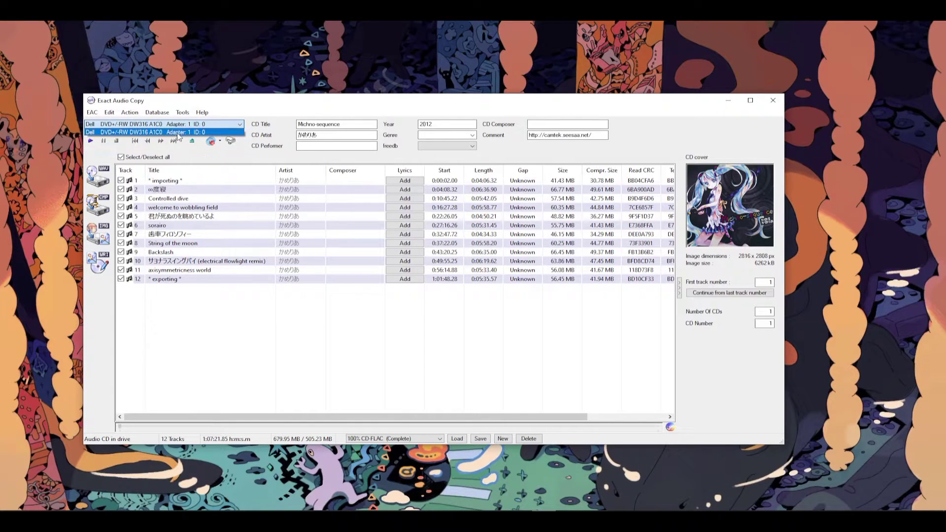
click(179, 133)
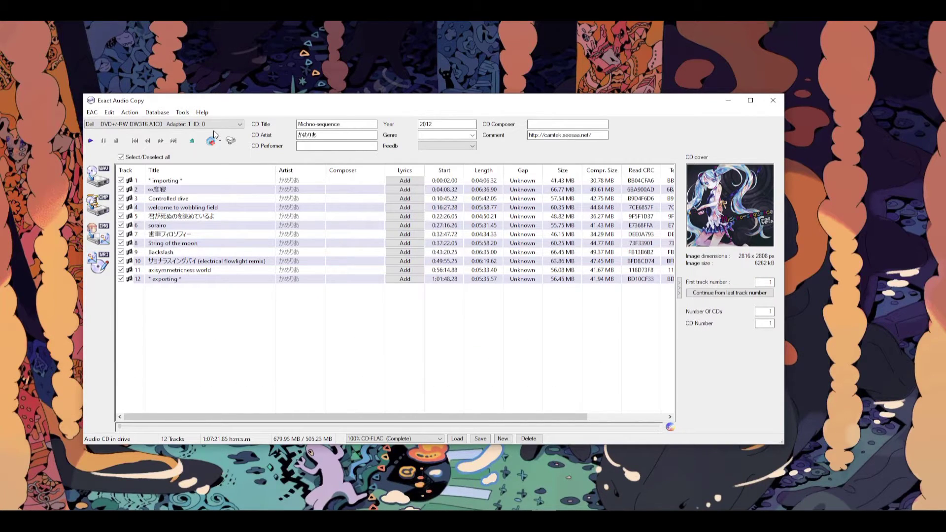
click(230, 123)
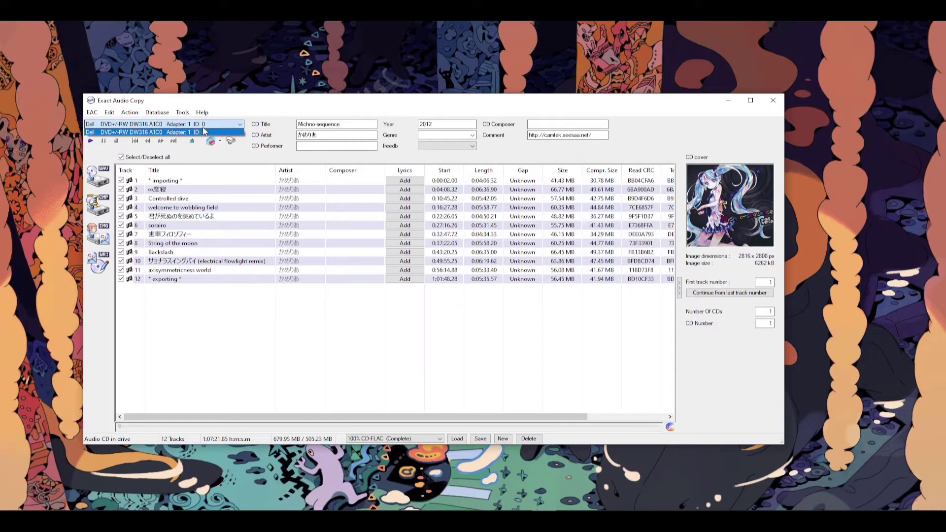
click(204, 131)
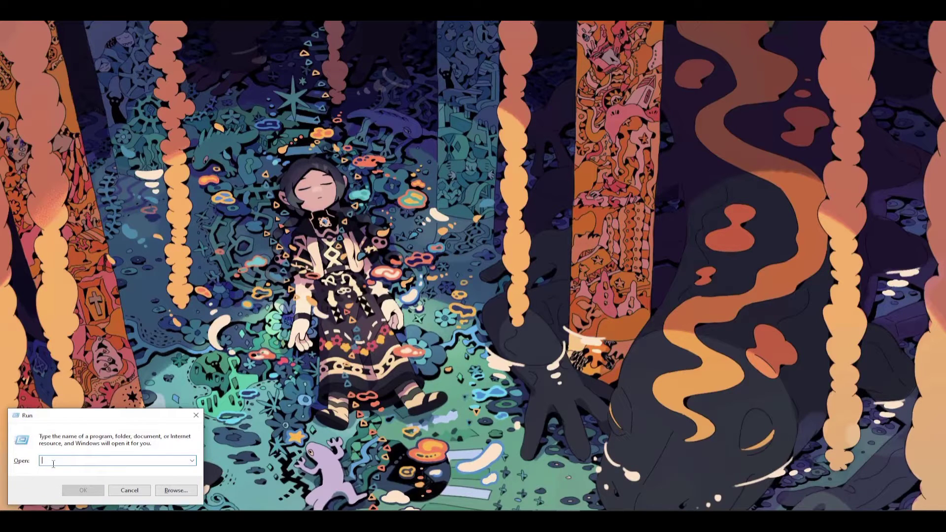
Enter gpedit.msc in the Run box's Open field.
text(gpedit)
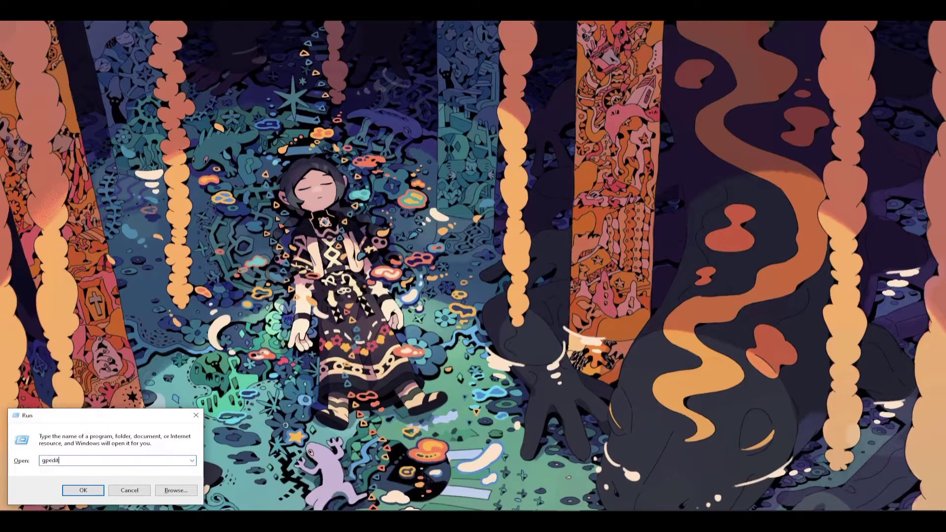
text(.msc)
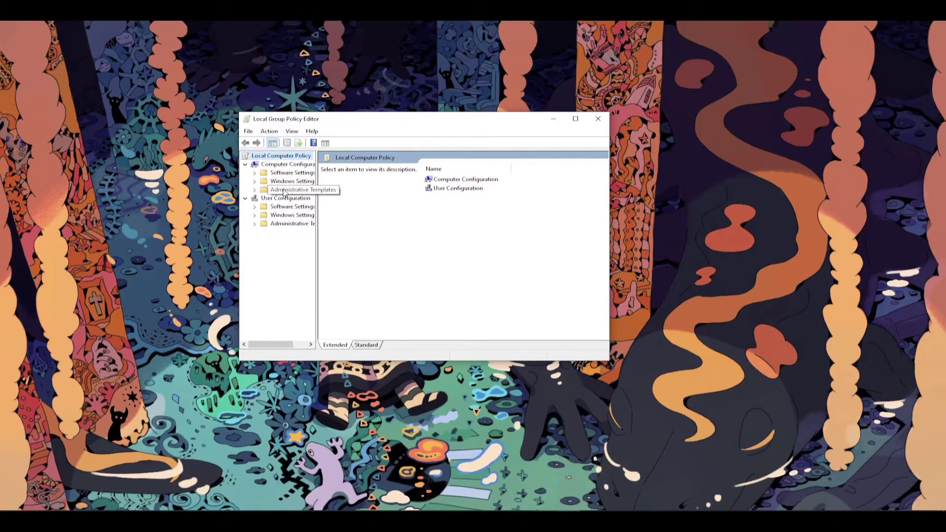
Set 'All Removable Storage: Allow direct access in remote sessions' under System > Removable Storage Access to Enabled.
click(284, 191)
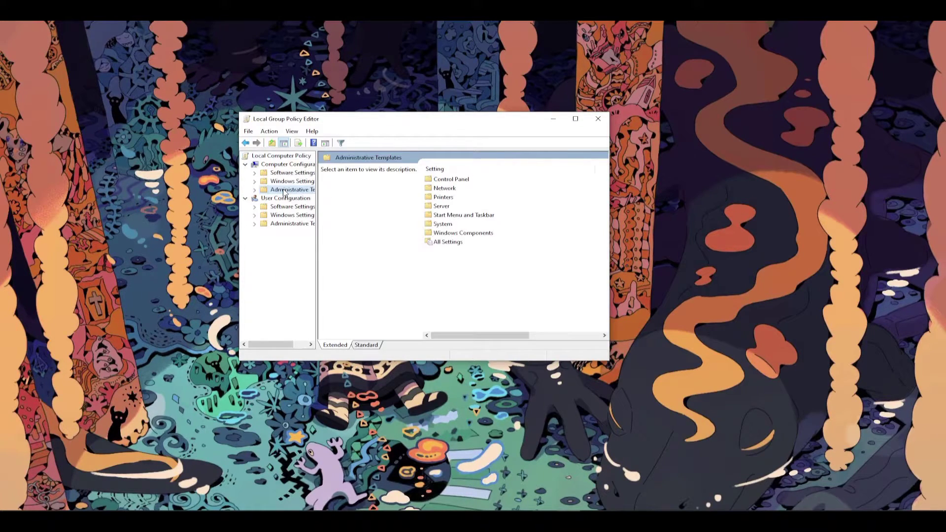
click(444, 225)
double_click(440, 225)
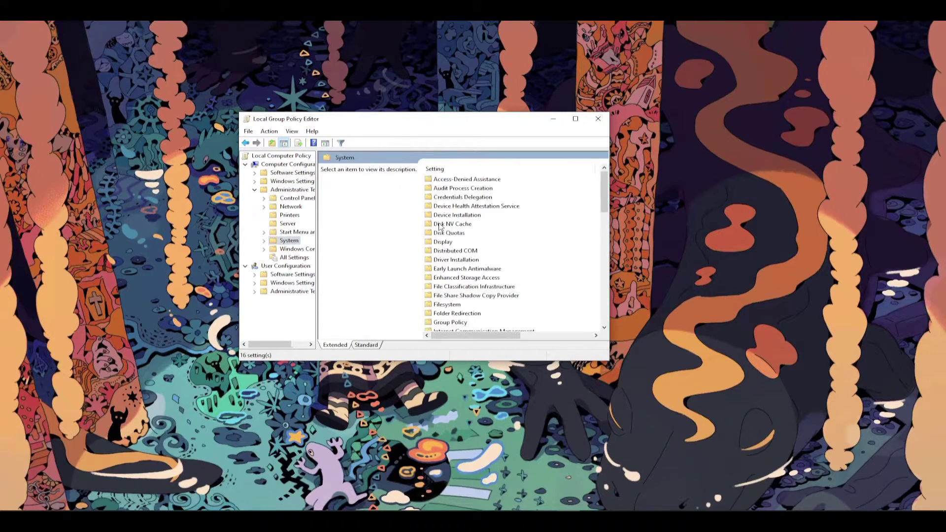
scroll(472, 252, down, 7)
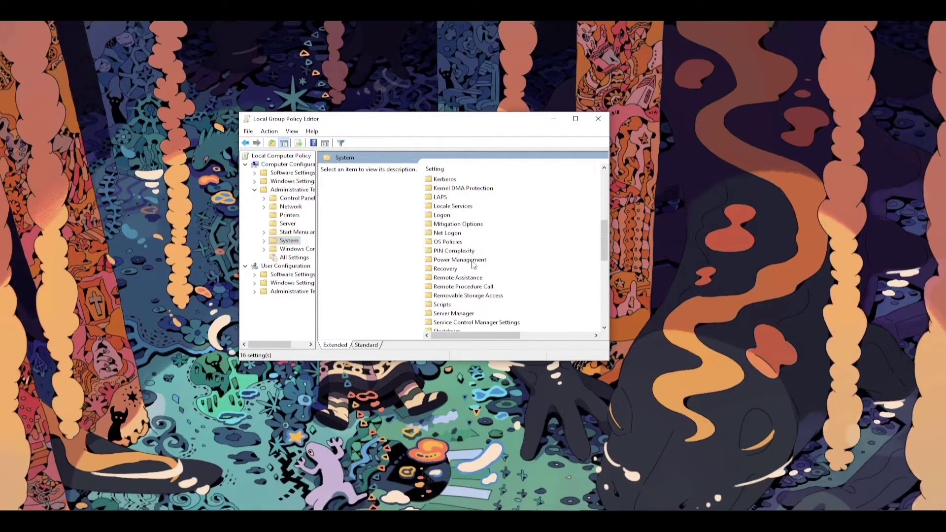
double_click(469, 295)
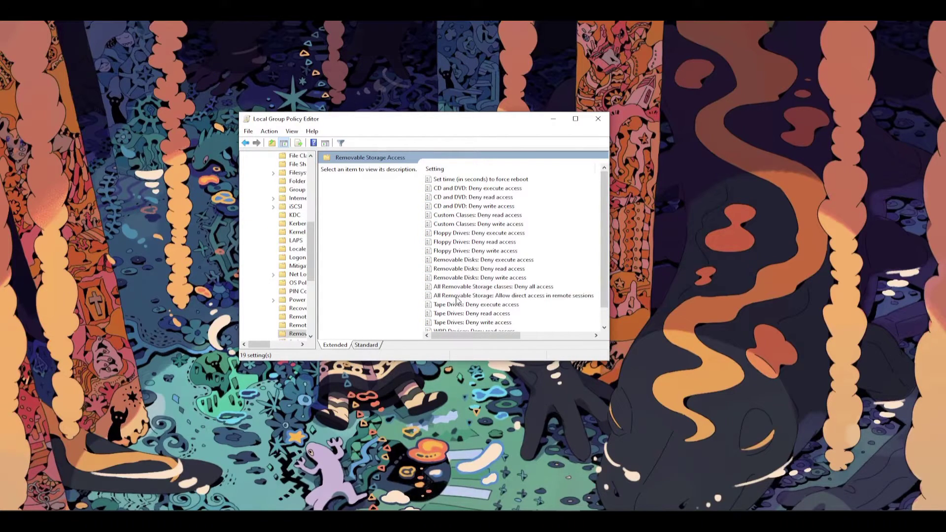
right_click(457, 297)
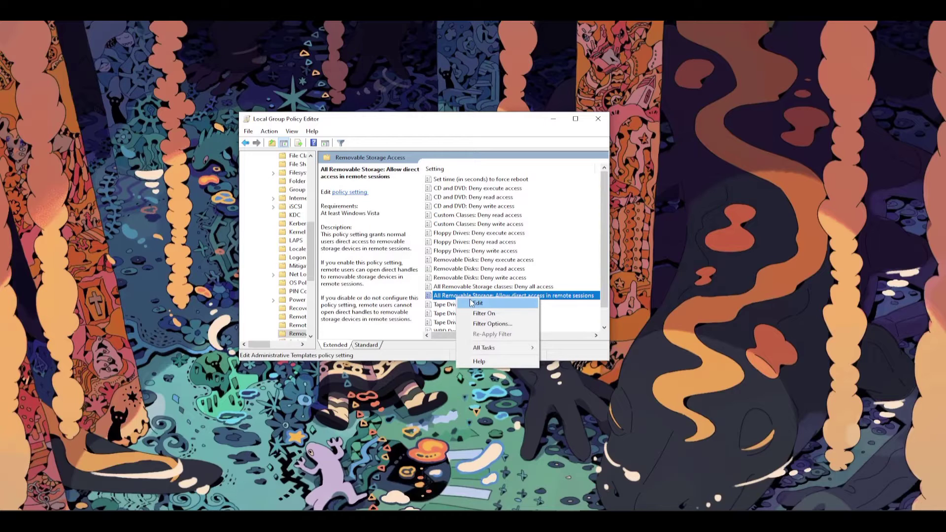
key(Escape)
double_click(467, 296)
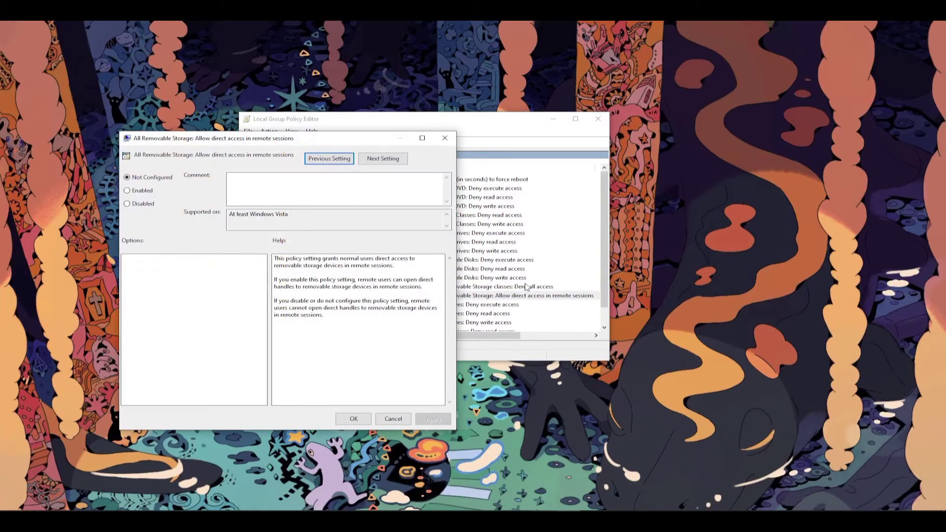
key(alt+e)
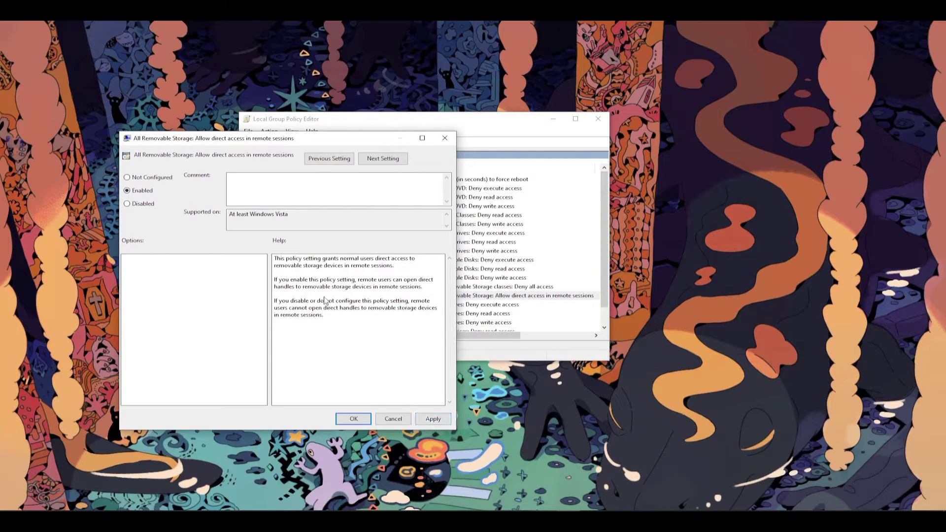
click(354, 420)
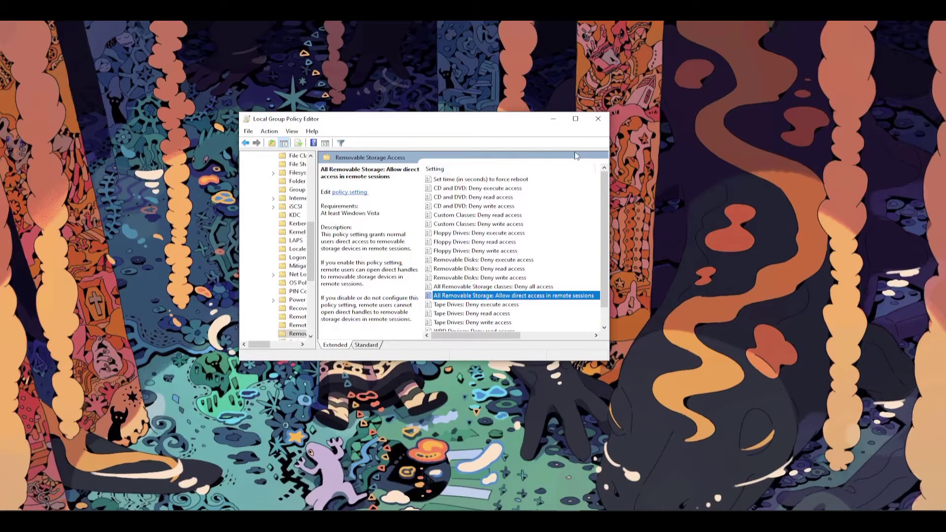
Close the policy editor and check Exact Audio Copy's drive list for the Dell drive.
click(598, 119)
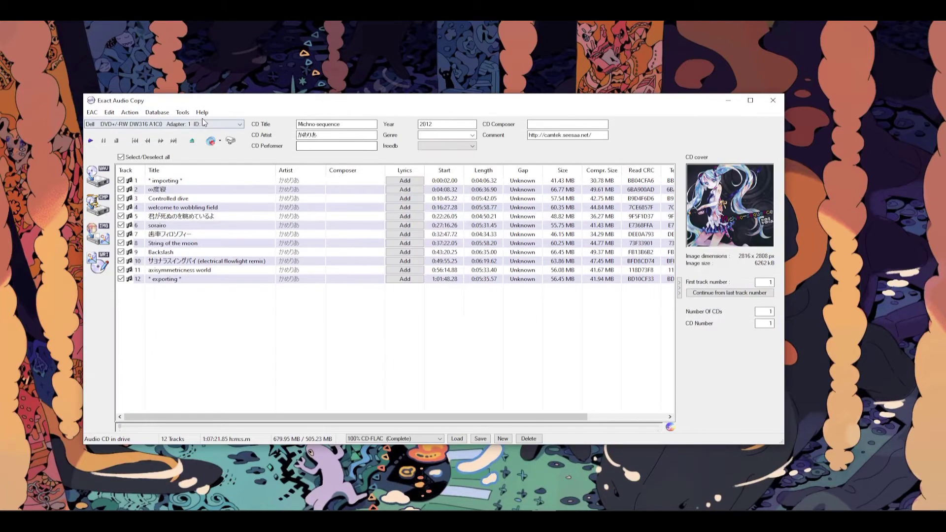
click(123, 124)
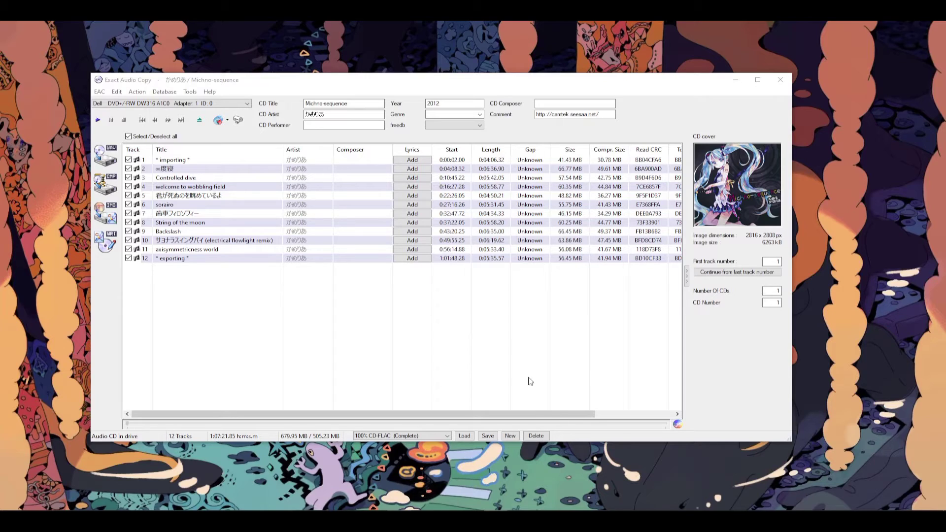
Inspect the CD-DriveSampleOffset value under HKCU\SOFTWARE\Illustrate\dBpowerAMP without changing it.
click(555, 501)
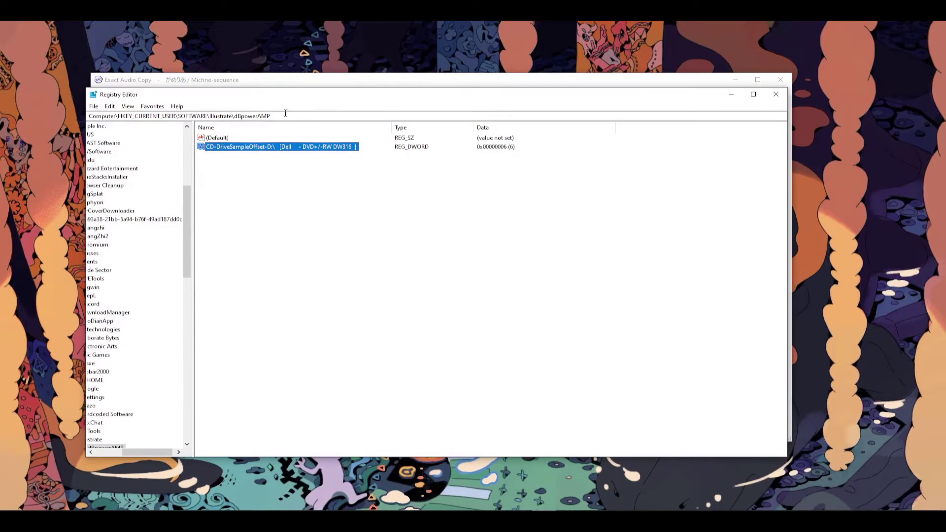
drag(124, 117, 290, 117)
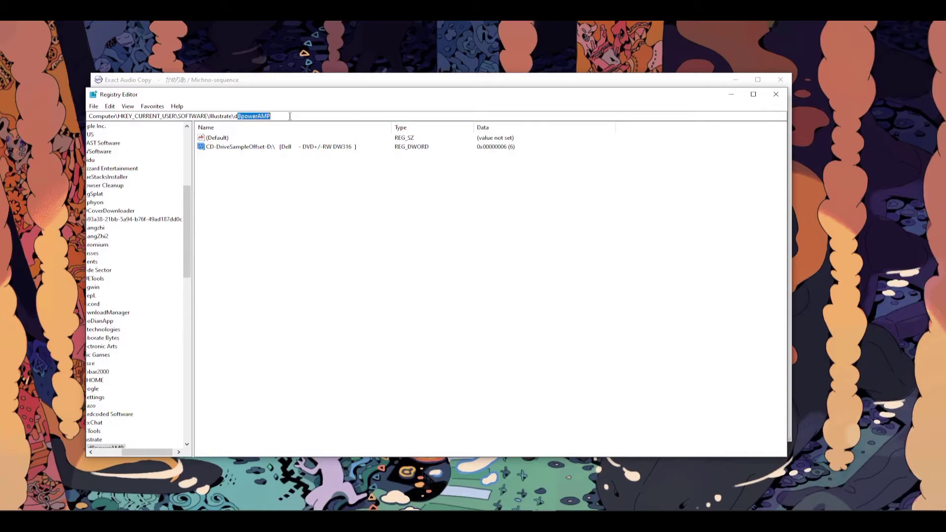
click(303, 117)
click(266, 149)
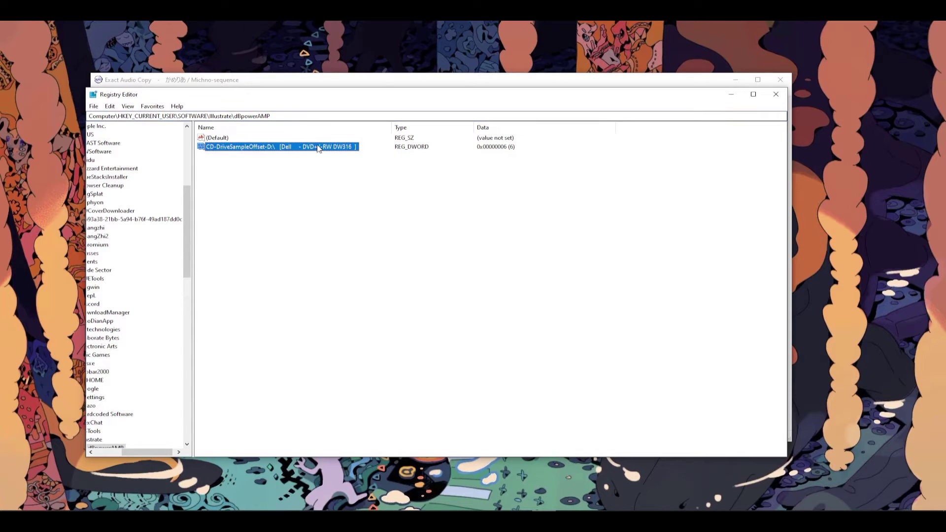
right_click(253, 155)
click(261, 159)
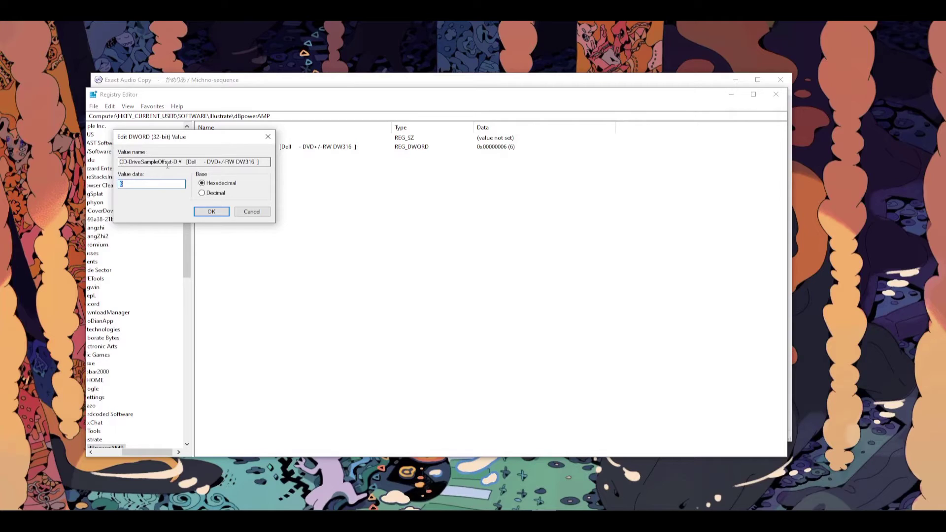
drag(174, 162, 259, 162)
mouse_move(176, 164)
mouse_down()
mouse_move(168, 165)
mouse_move(176, 165)
mouse_up()
click(263, 213)
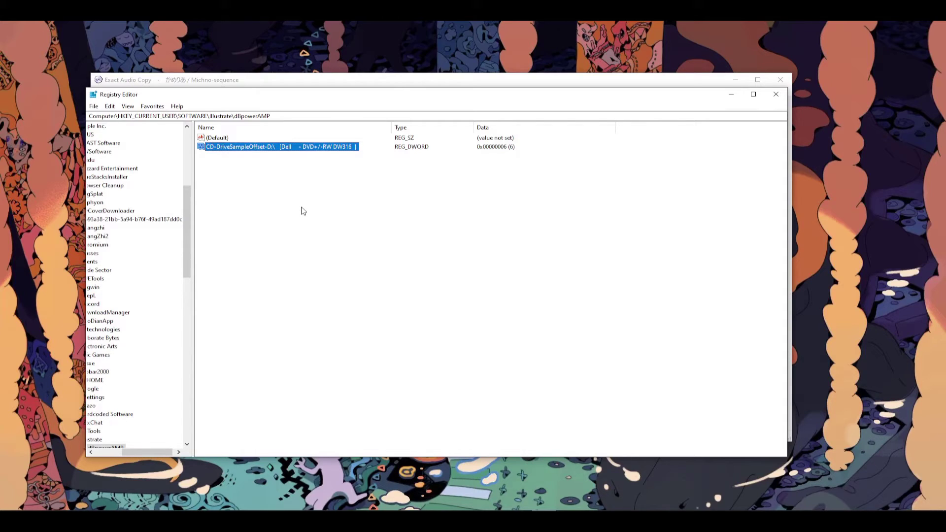
Copy the CD-DriveSampleOffset value name, then delete the value and confirm.
drag(329, 187, 291, 149)
double_click(324, 148)
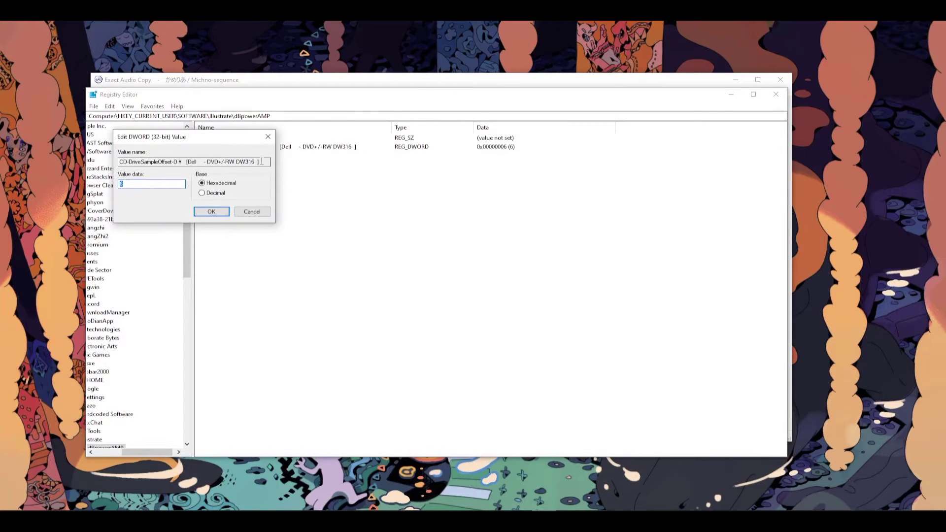
drag(262, 162, 120, 161)
click(252, 212)
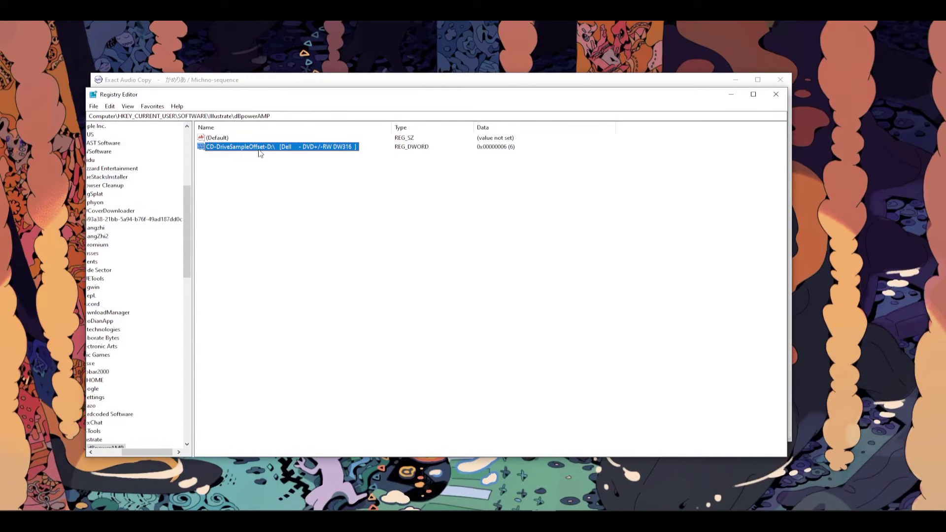
key(Delete)
click(557, 270)
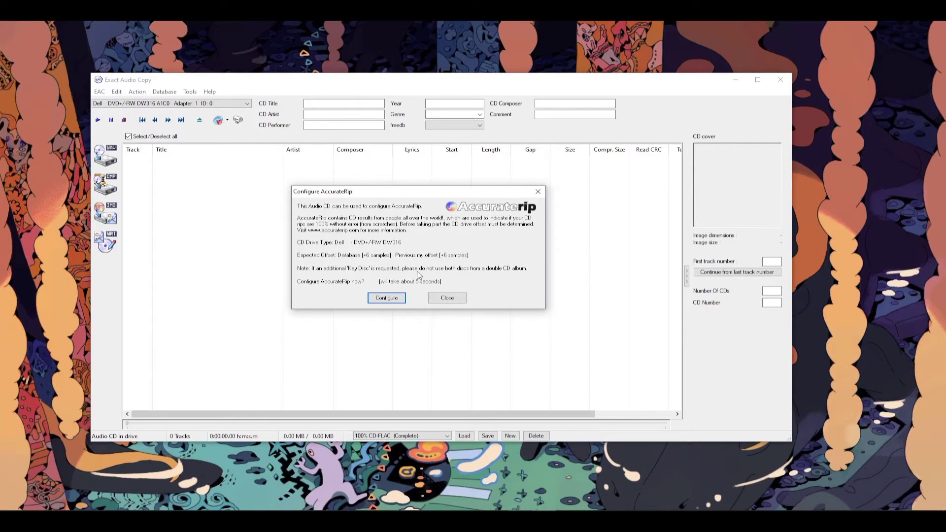
Dismiss the Configure AccurateRip prompt, view Offset / Speed options without changes, and minimise EAC.
click(446, 298)
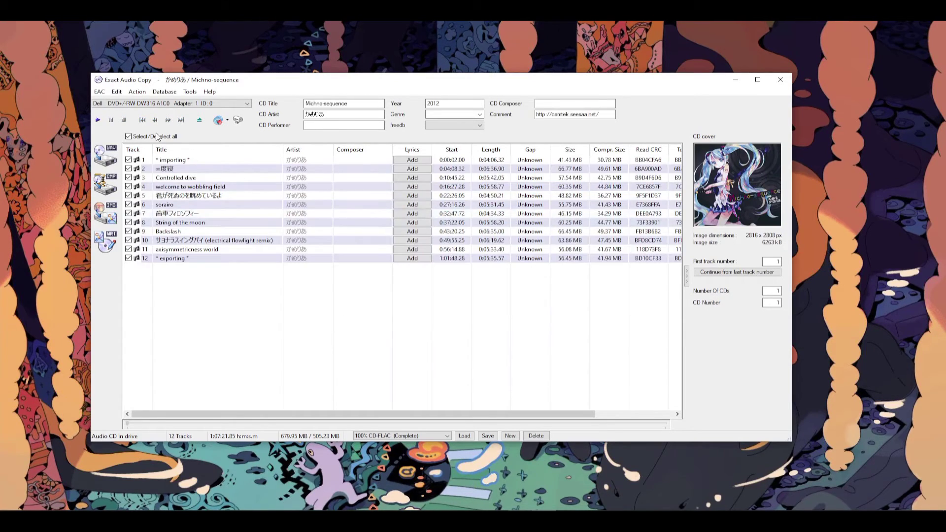
click(99, 91)
click(127, 113)
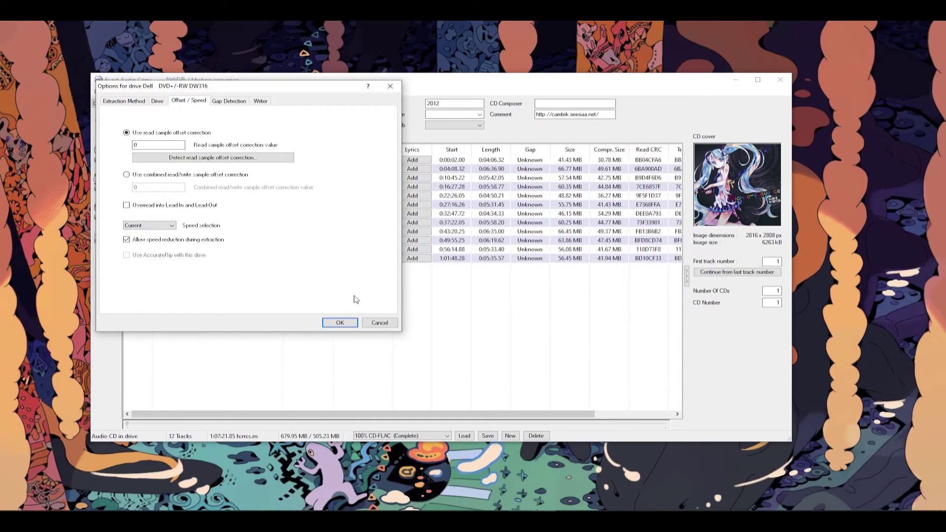
click(379, 323)
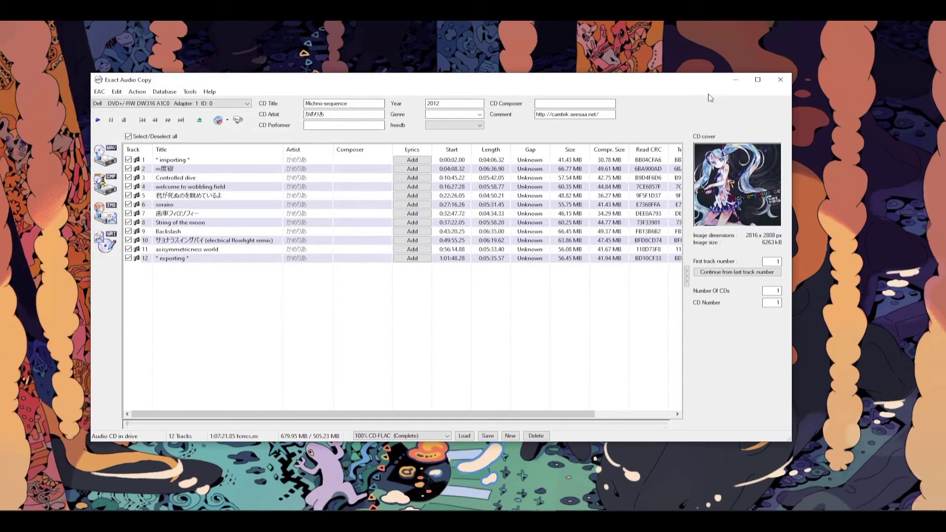
click(735, 80)
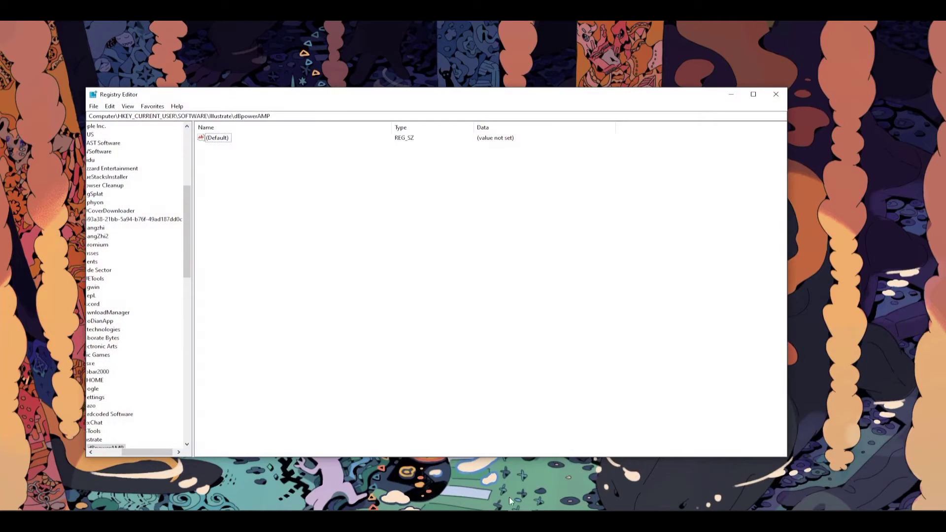
Create a new 32-bit DWORD named with the pasted CD-DriveSampleOffset name for the Dell DW316.
right_click(339, 193)
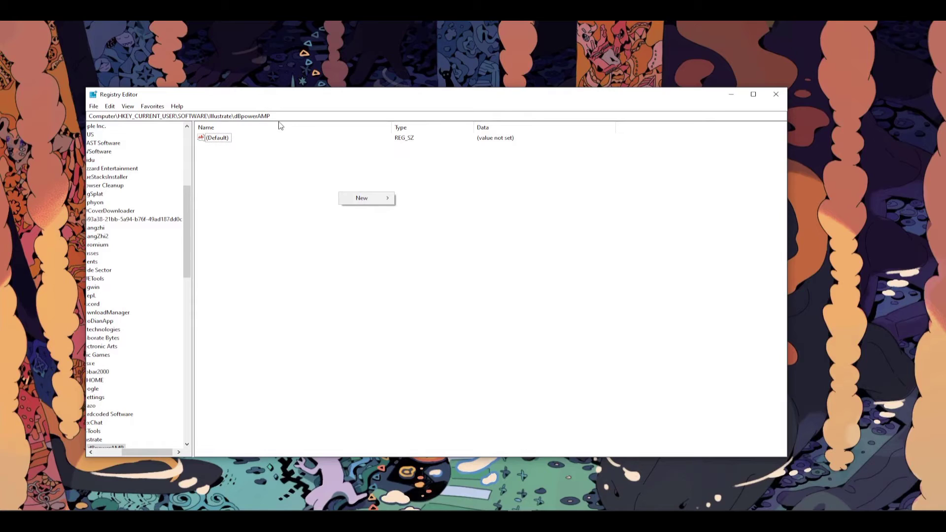
click(265, 171)
right_click(265, 171)
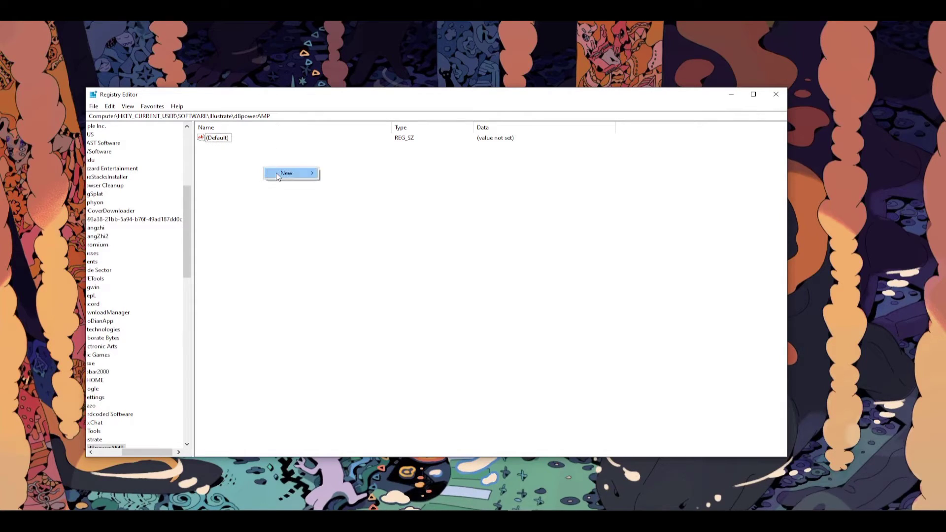
mouse_move(276, 173)
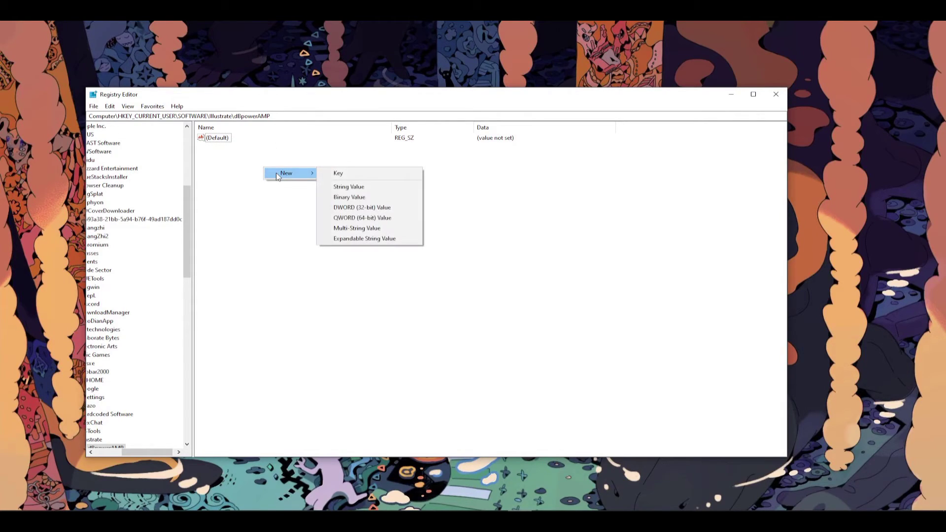
click(362, 207)
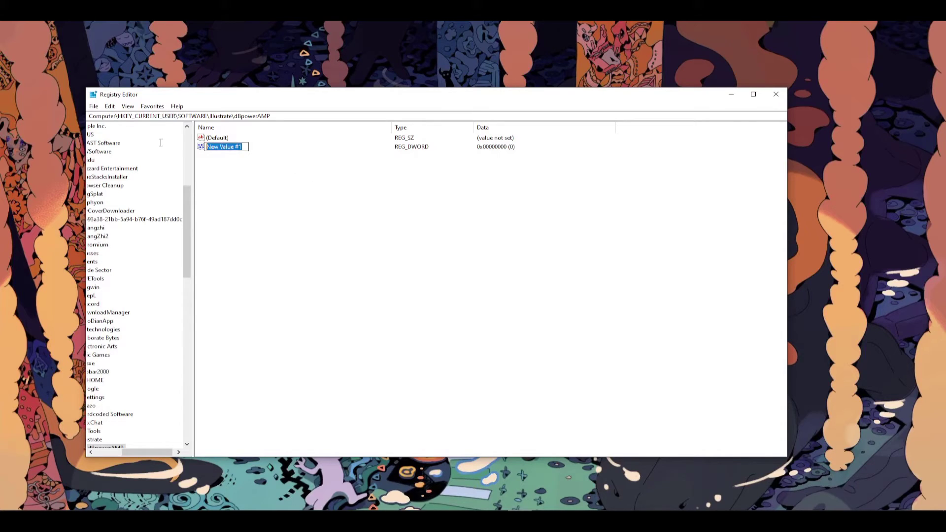
key(ctrl+v)
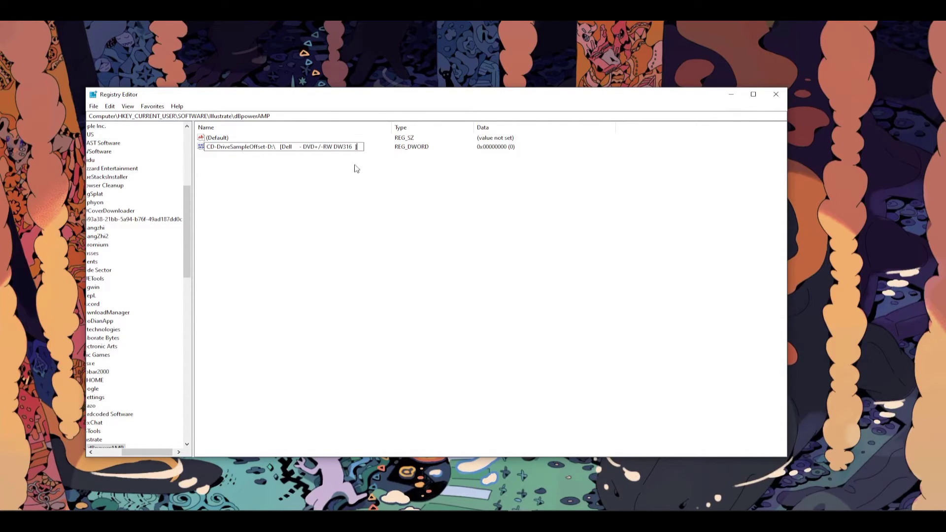
Set the new DWORD's value data to 6 (hexadecimal).
right_click(286, 147)
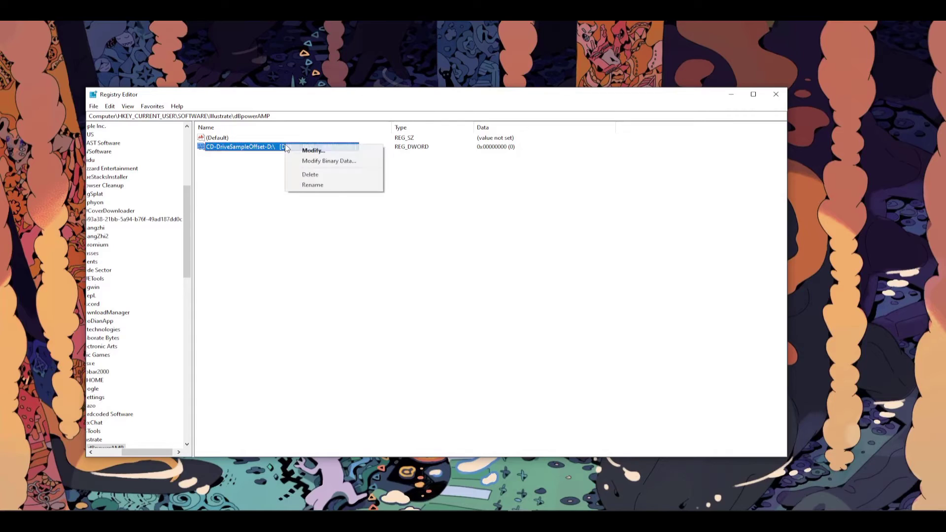
click(300, 150)
text(6)
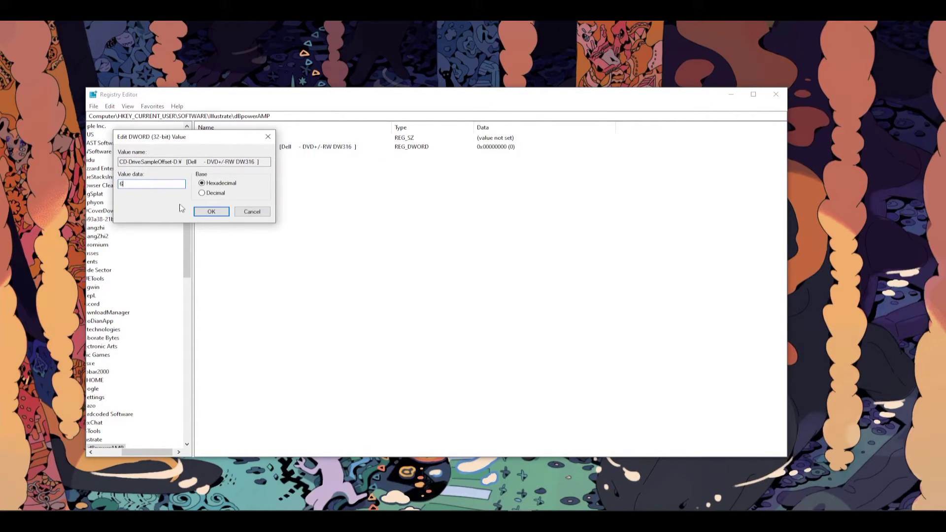
click(202, 213)
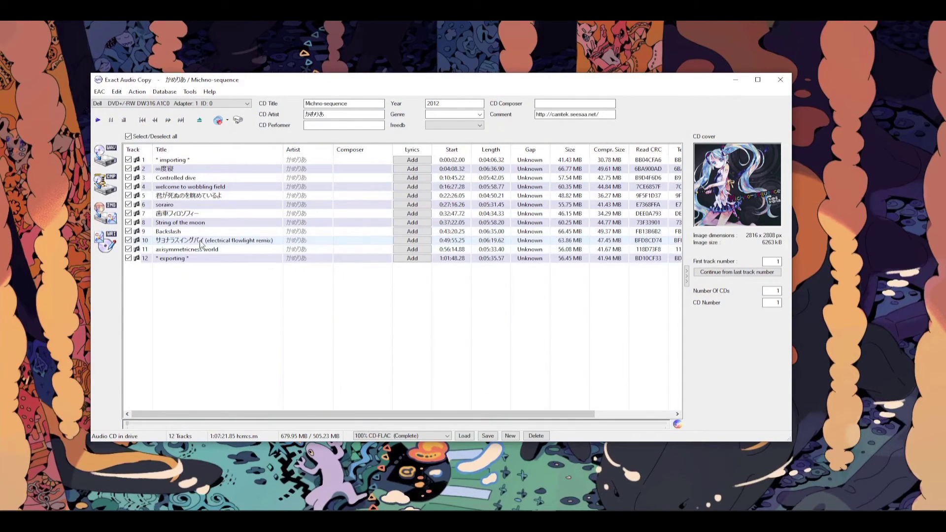
Check that Drive Options' Offset / Speed tab shows a +6 read offset, then cancel.
click(99, 91)
click(121, 112)
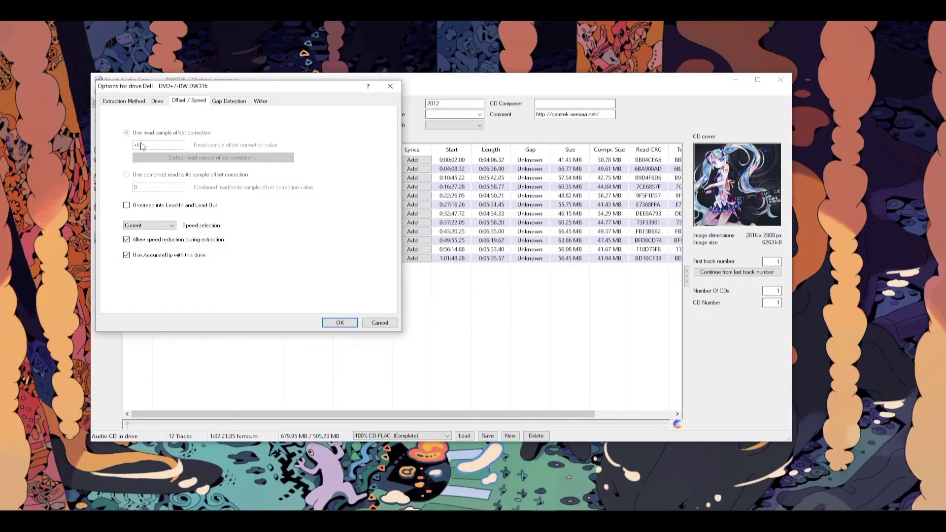
click(381, 324)
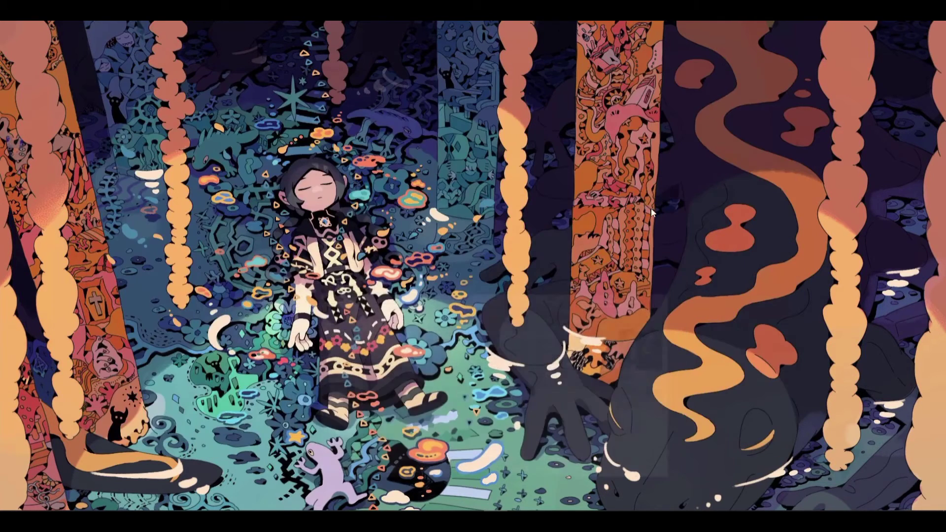
In Registry Editor, inspect the full name of the DW316 offset DWORD, then cancel without changes.
click(735, 80)
key(alt+Tab)
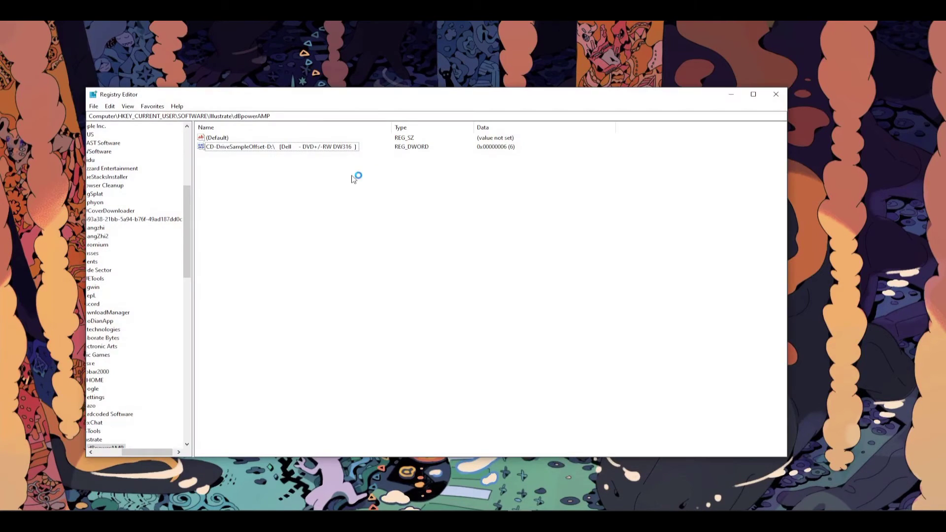
double_click(321, 148)
drag(257, 165, 123, 162)
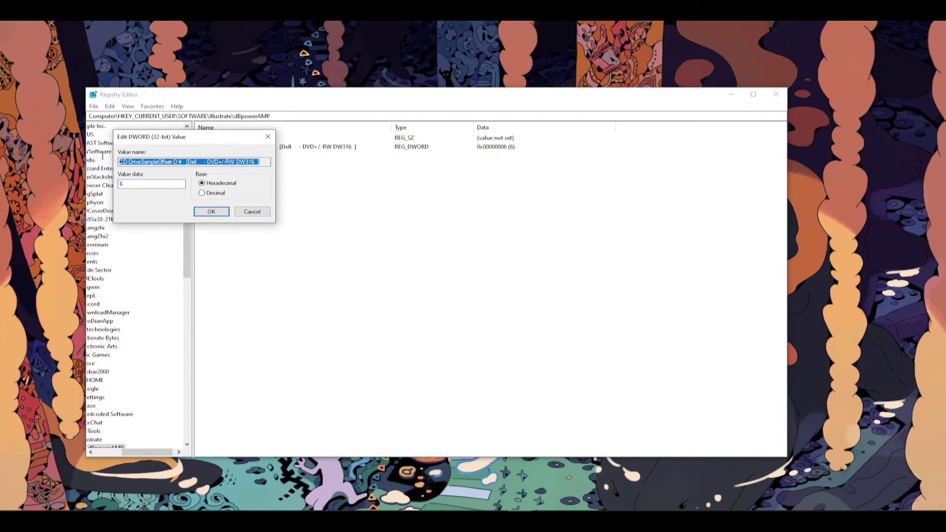
click(257, 162)
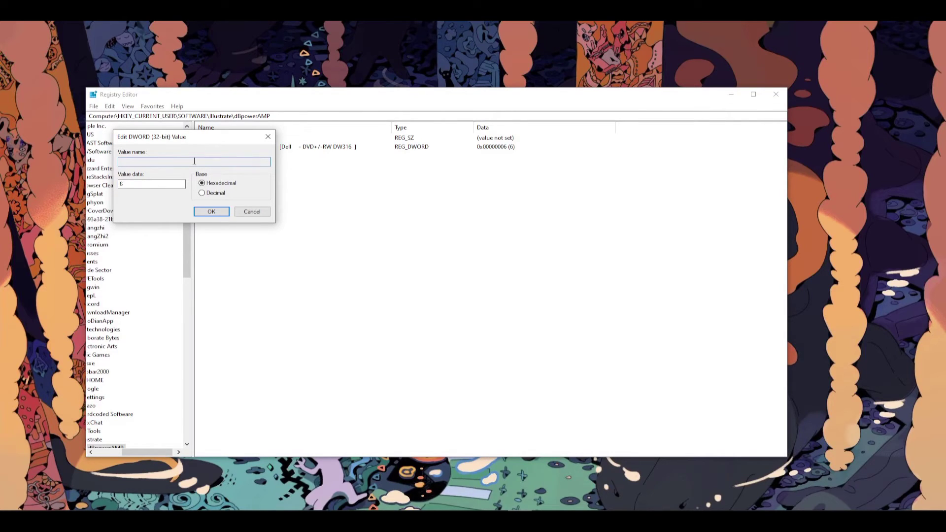
drag(257, 162, 121, 163)
click(260, 162)
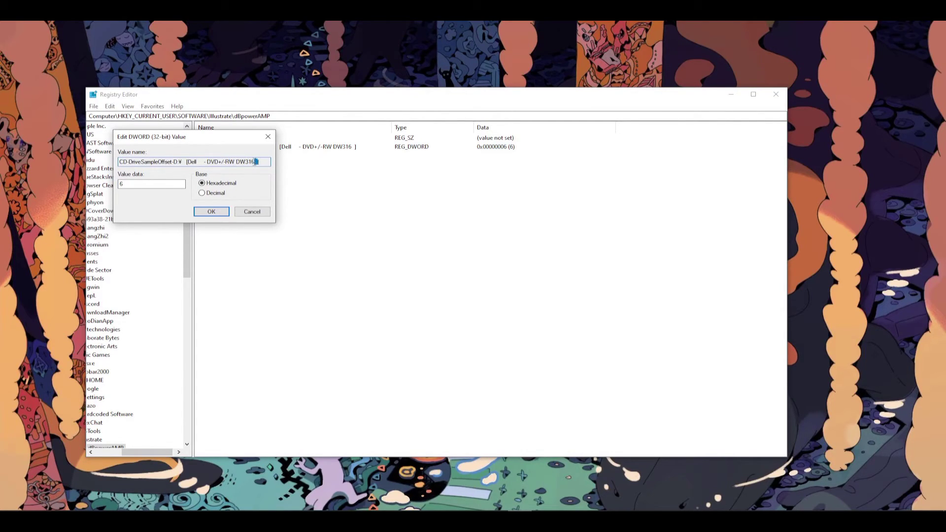
drag(261, 162, 119, 162)
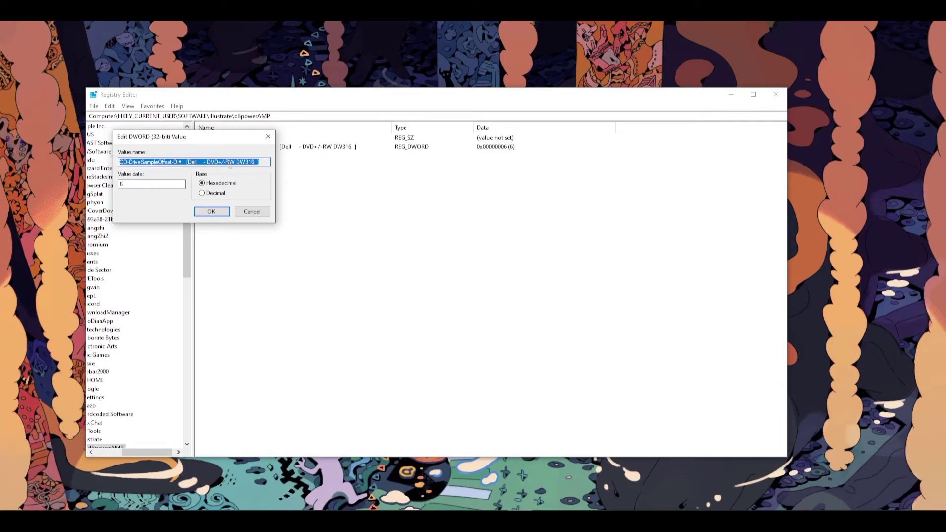
click(241, 213)
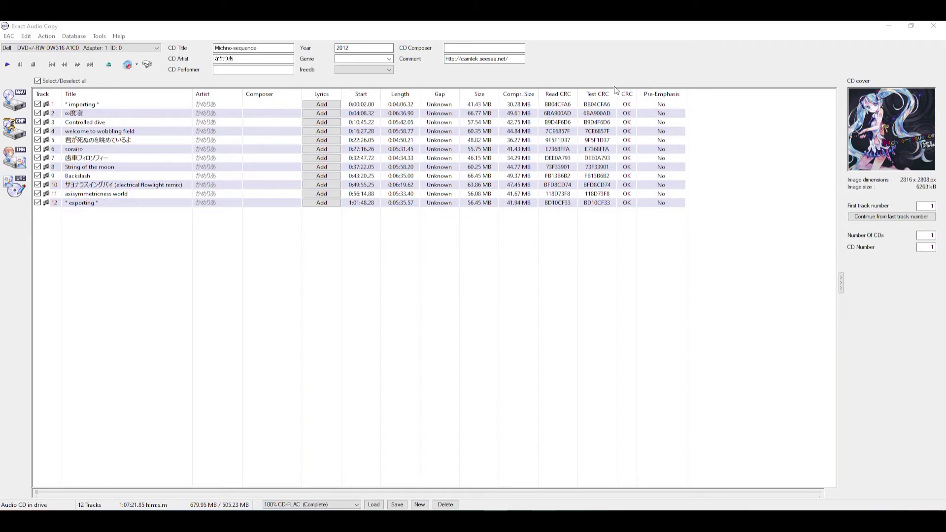
click(9, 37)
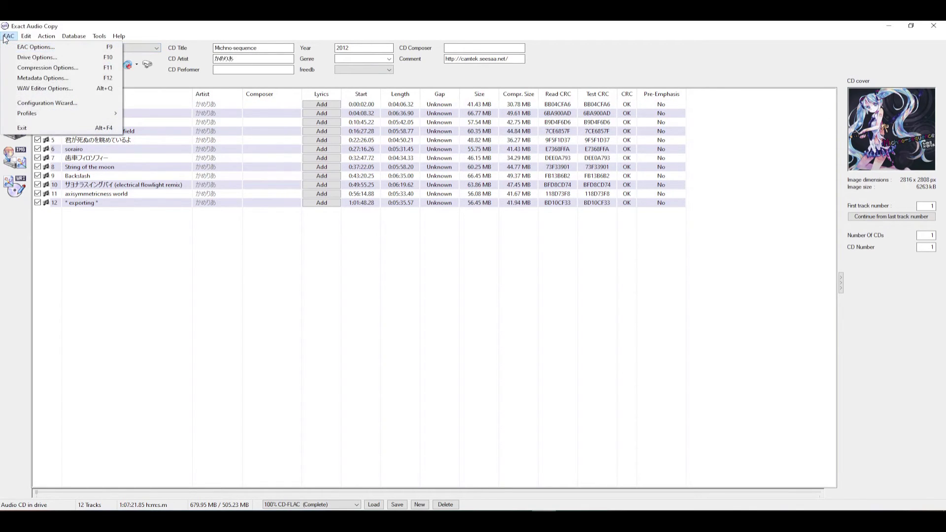
click(21, 58)
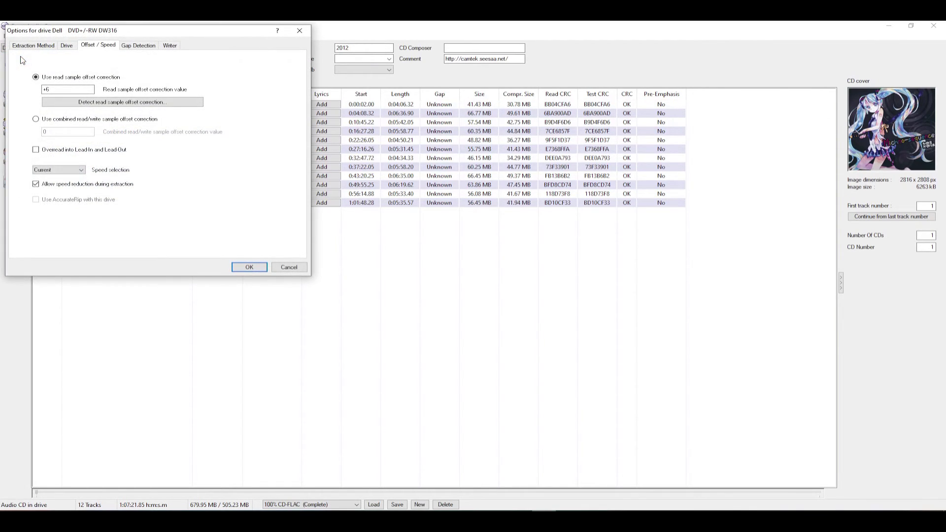
drag(106, 36, 381, 95)
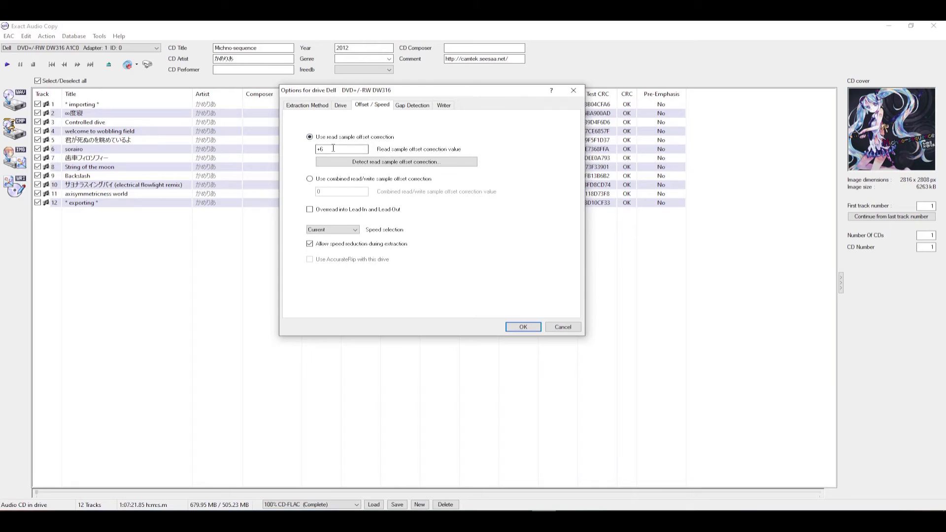
drag(327, 148, 299, 148)
text(1337)
drag(341, 148, 209, 144)
text(+6)
click(519, 326)
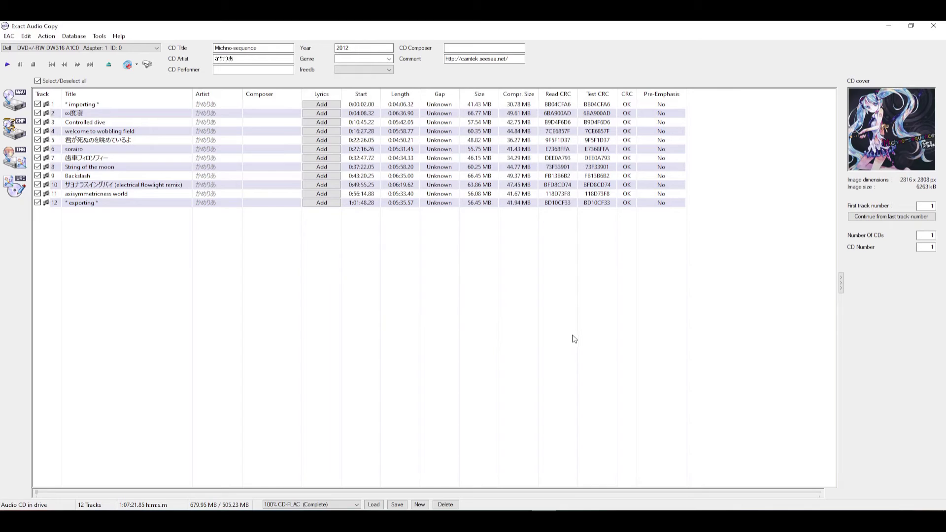
Find DW316 on the AccurateRip drive offsets page in Firefox.
key(alt+Tab)
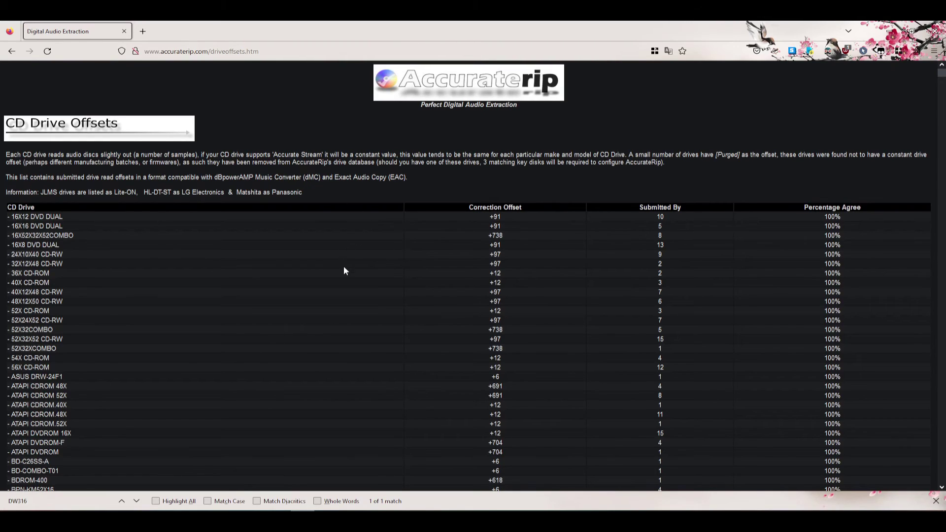
key(ctrl+f)
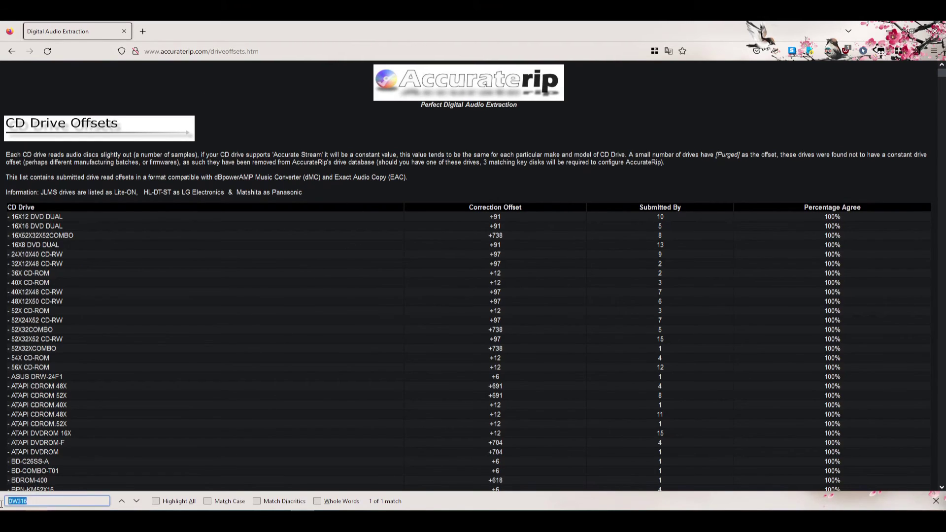
key(Return)
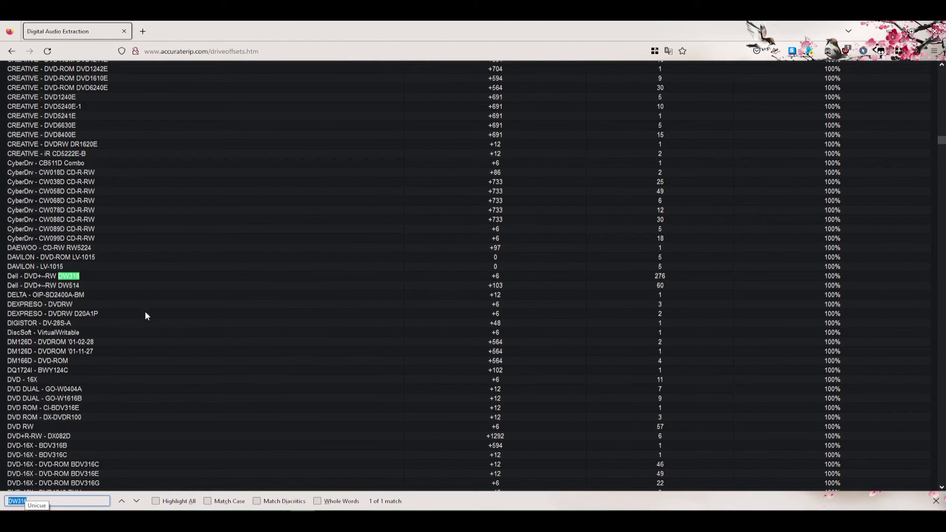
Highlight the Dell DW316 row and its +6 correction offset in the table.
drag(6, 278, 79, 276)
click(73, 276)
drag(480, 275, 521, 275)
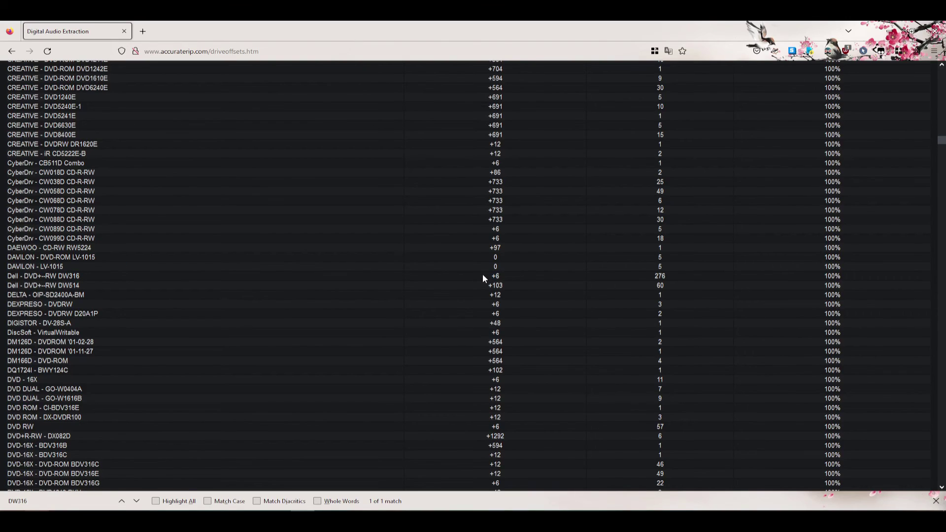
drag(483, 274, 513, 274)
drag(495, 71, 286, 210)
click(282, 185)
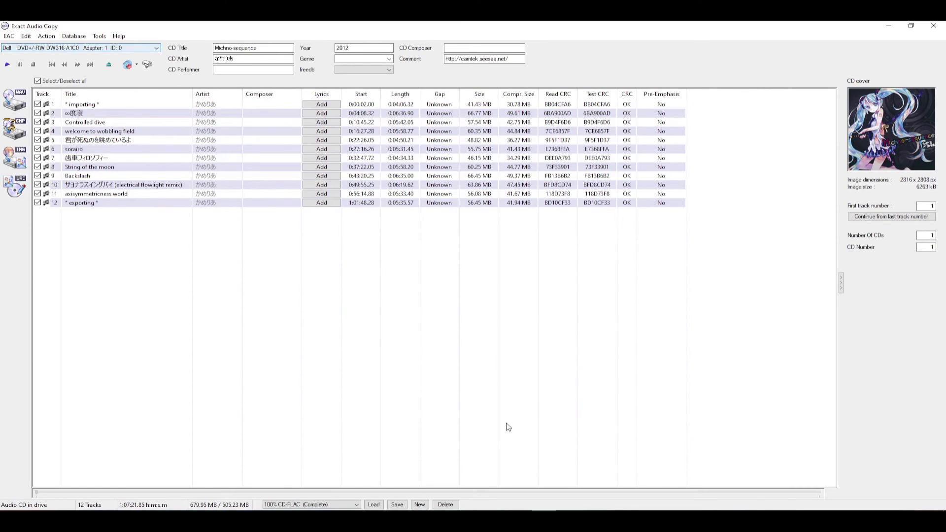
key(alt+Tab)
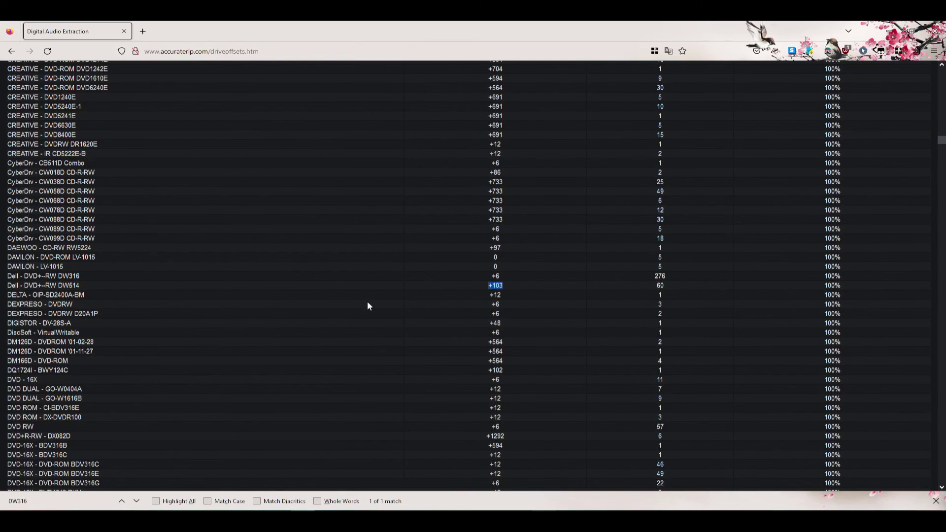
key(alt+Tab)
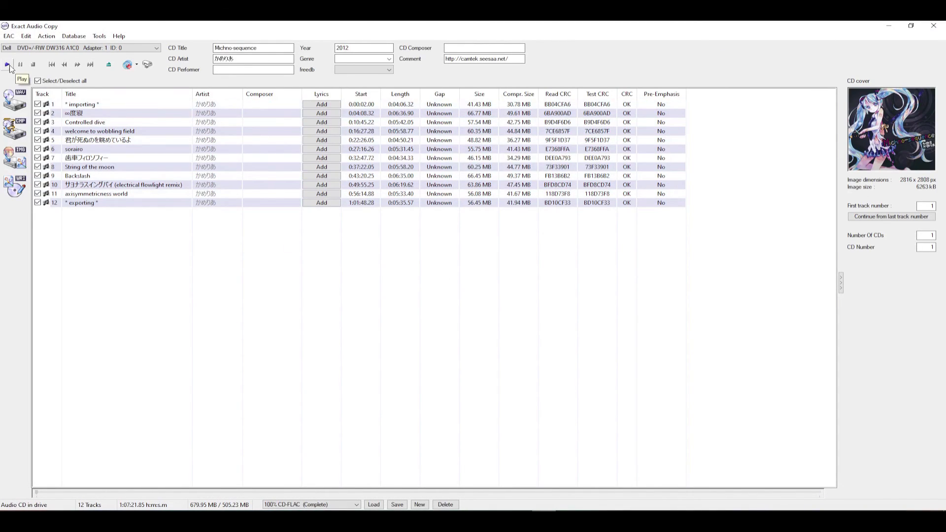
click(8, 36)
click(37, 57)
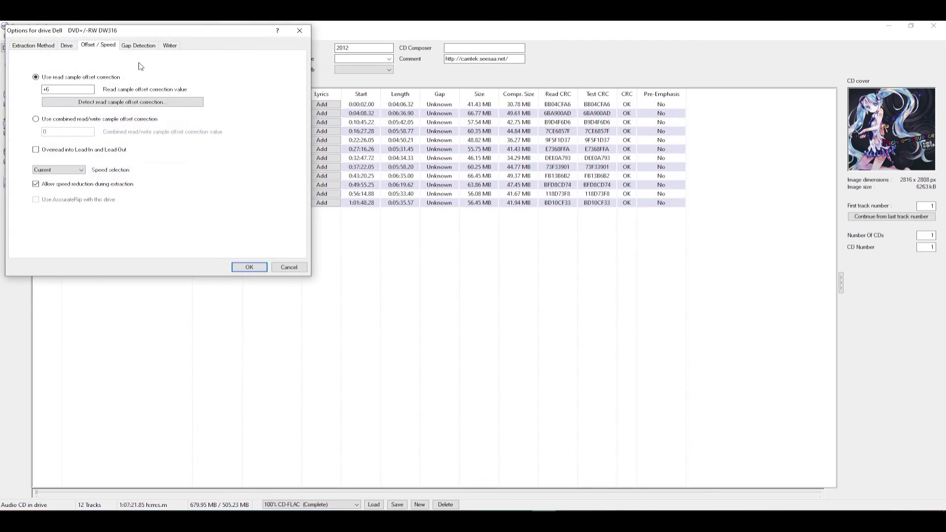
click(250, 268)
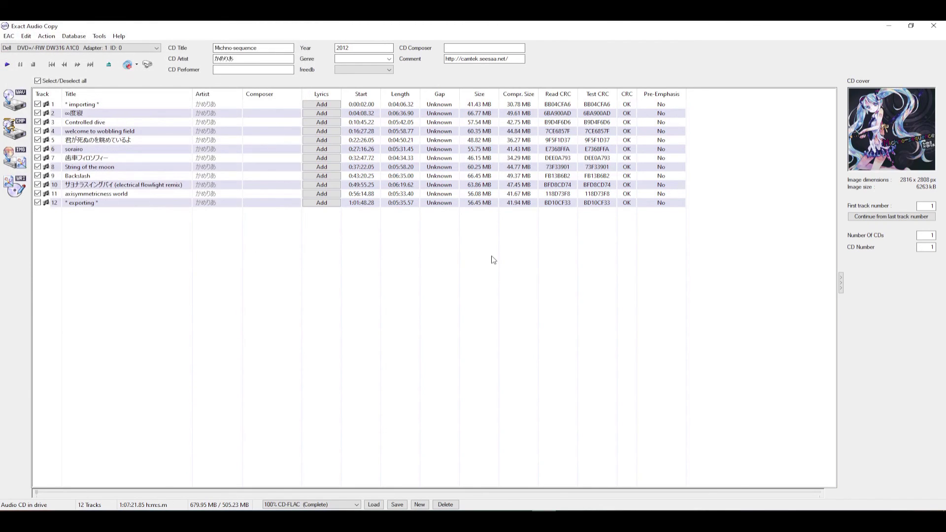